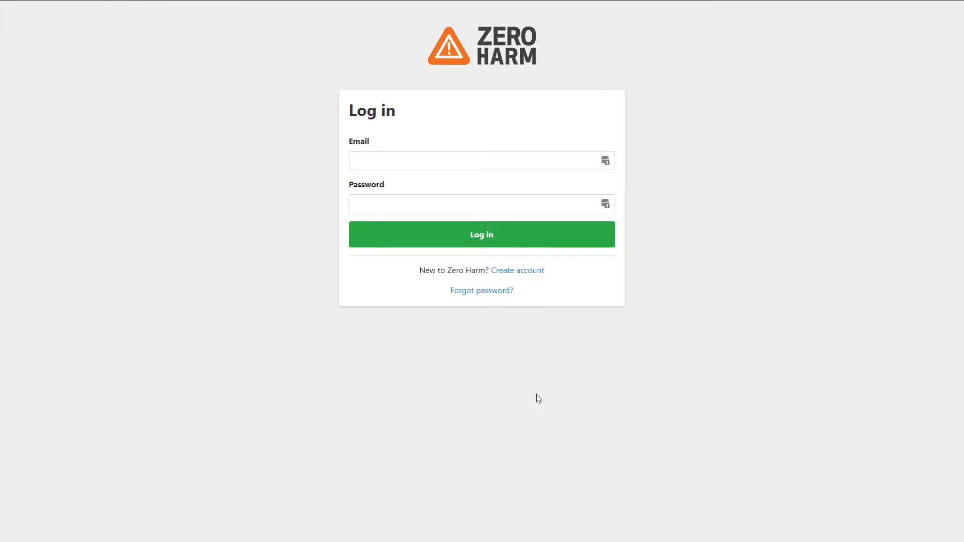
Start registering a new account from the Log in page's Create account link.
click(537, 272)
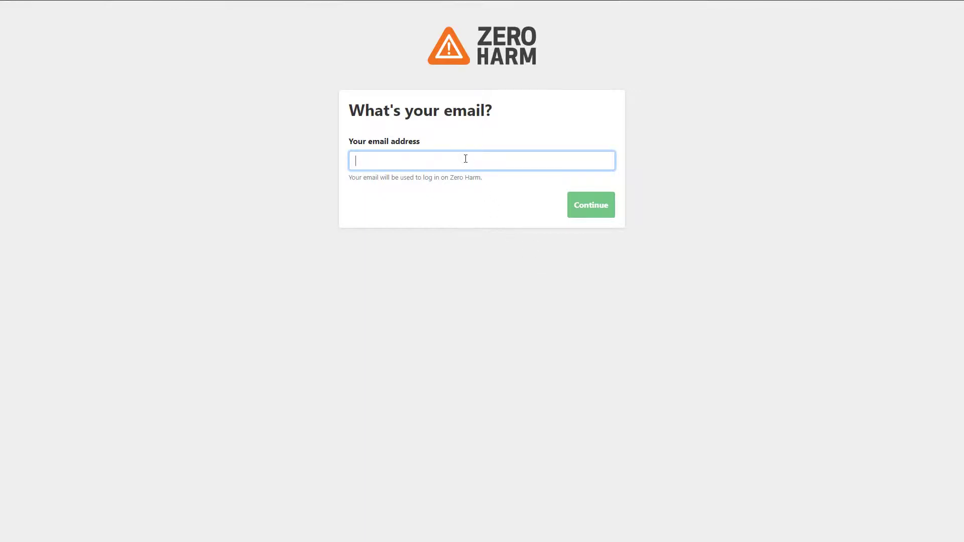
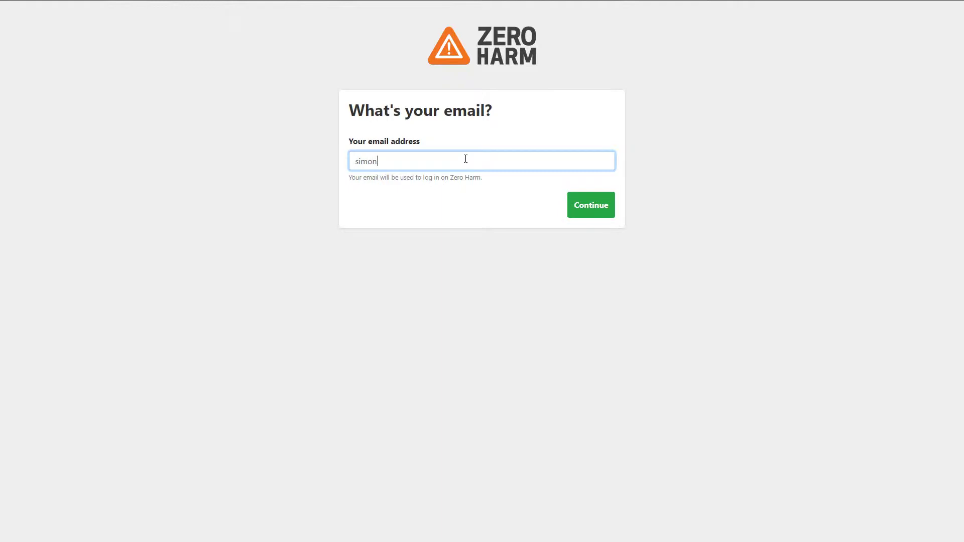
Enter the user's email, then first and last name, password, phone number and employer 'Zero Harm'.
click(601, 210)
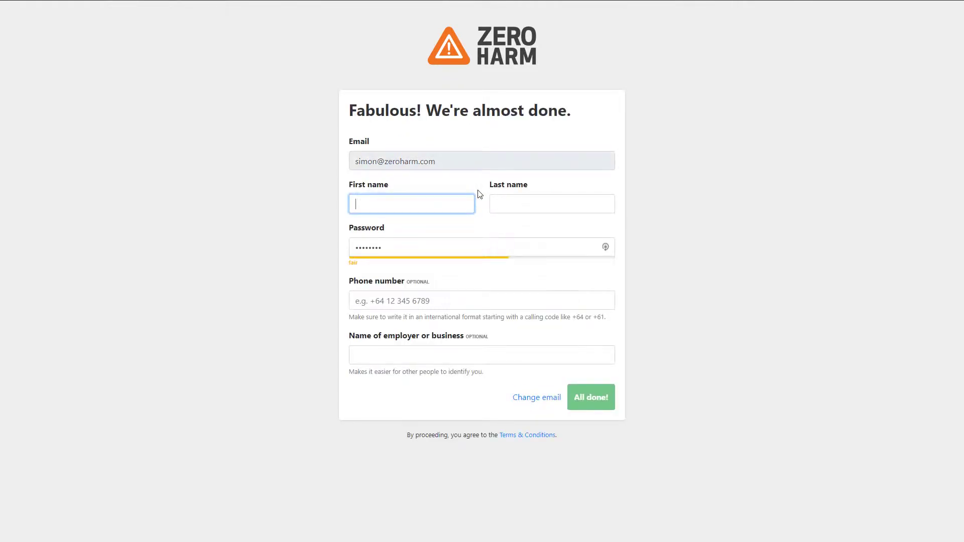
key(Tab)
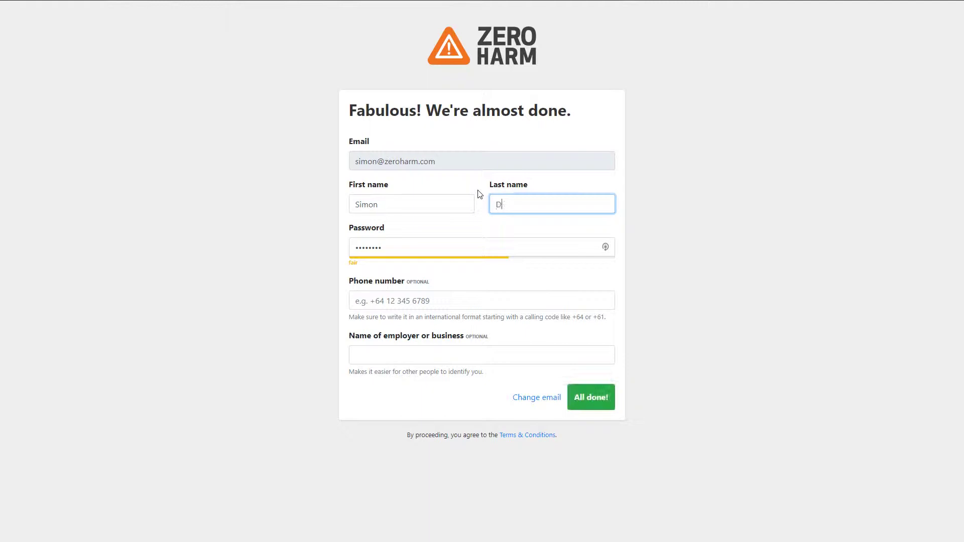
key(Tab)
text(••••••)
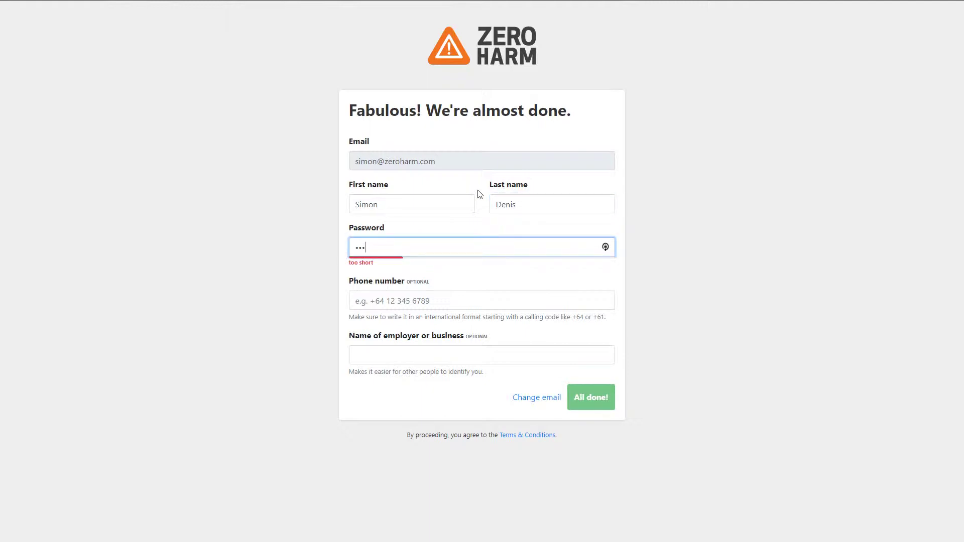
text(••)
key(Tab)
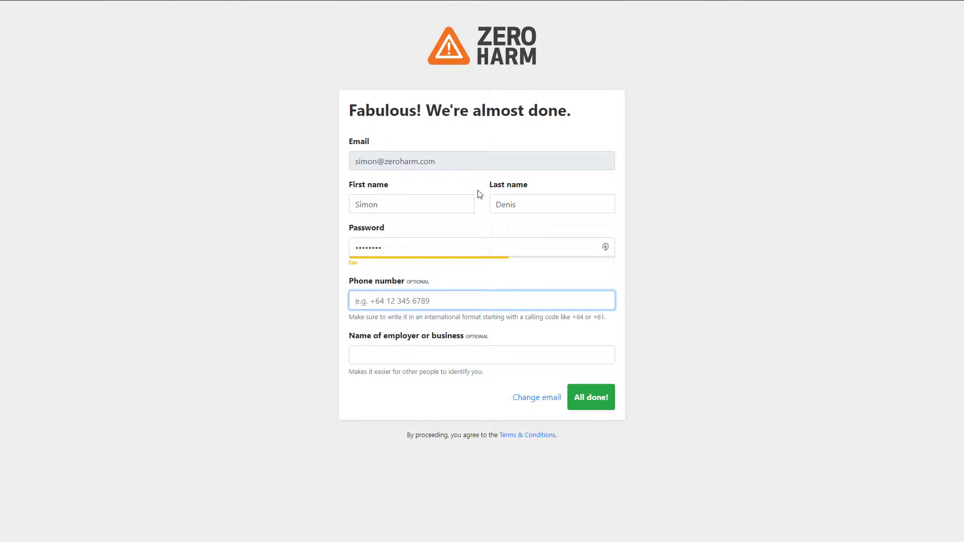
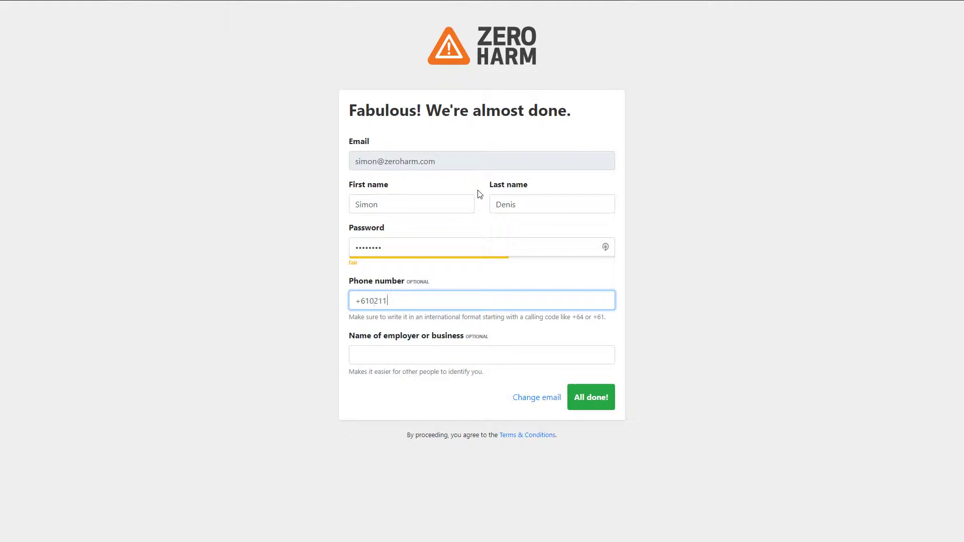
key(Tab)
text(Zero Ha)
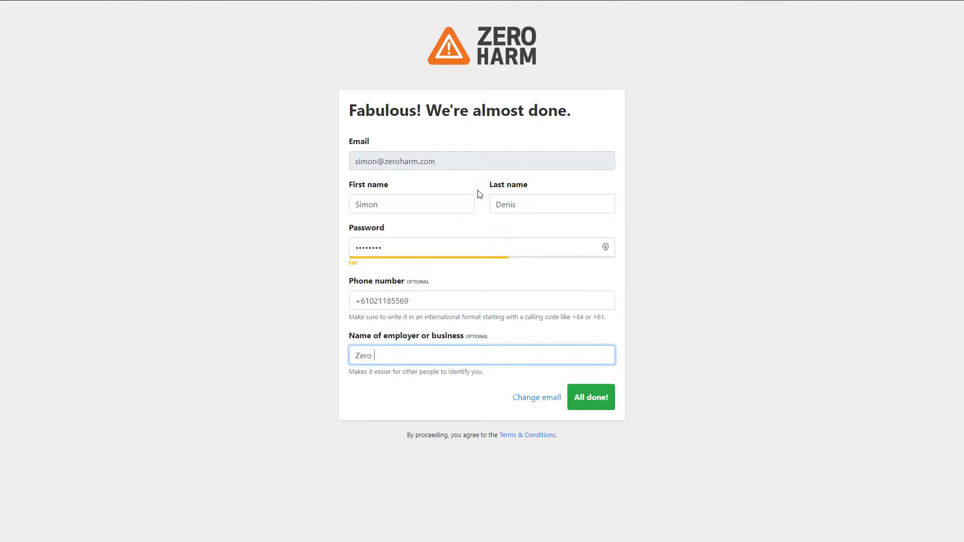
text(rm)
Submit the registration with All done! to reach the Registered sites page.
click(591, 398)
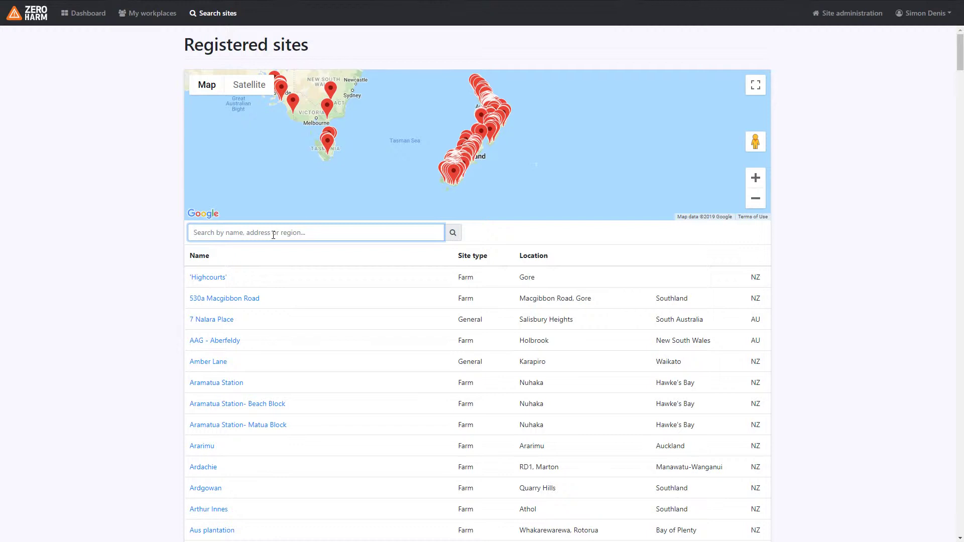
Search registered sites for 'riverton' and open the Glebelands Farm site page.
text(riverton)
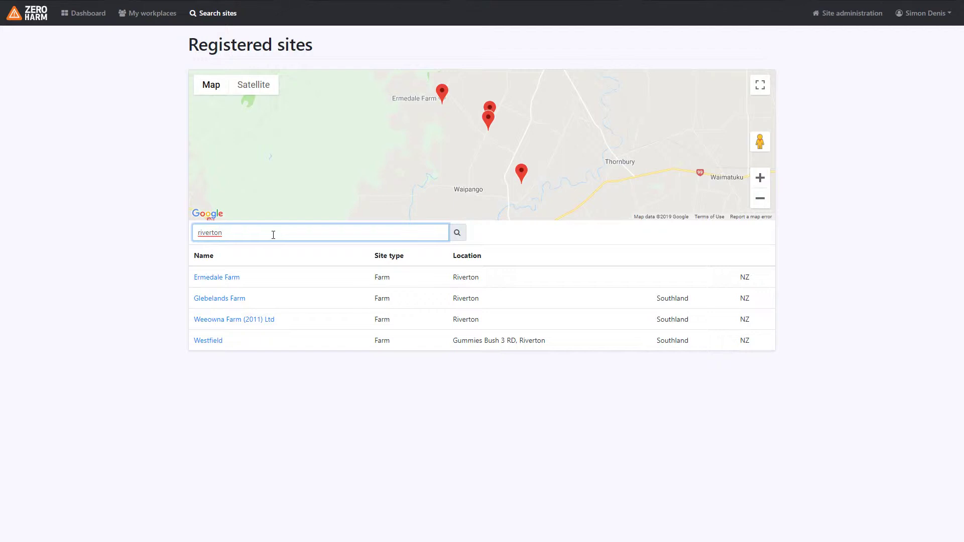
click(220, 305)
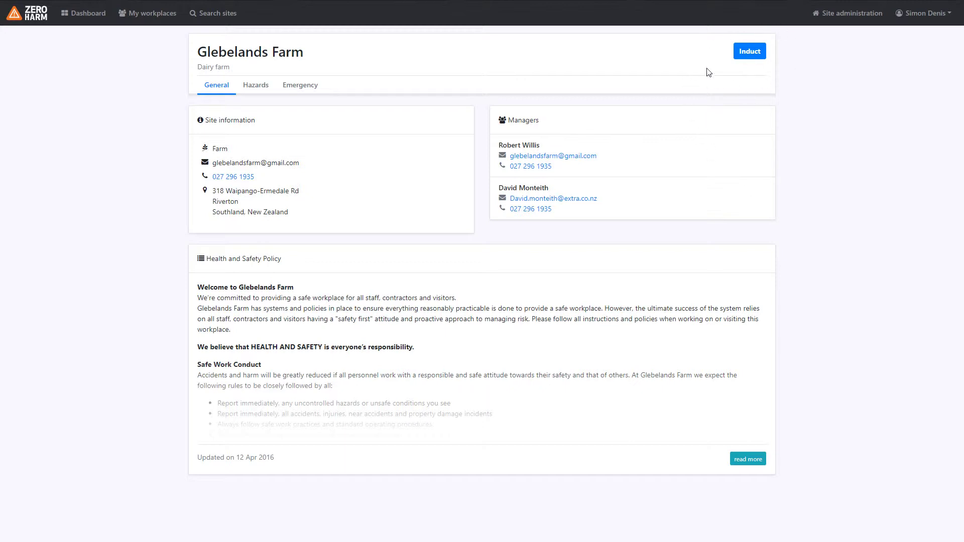
Start the Glebelands Farm induction and page through to the emergency procedures acknowledgement.
click(751, 52)
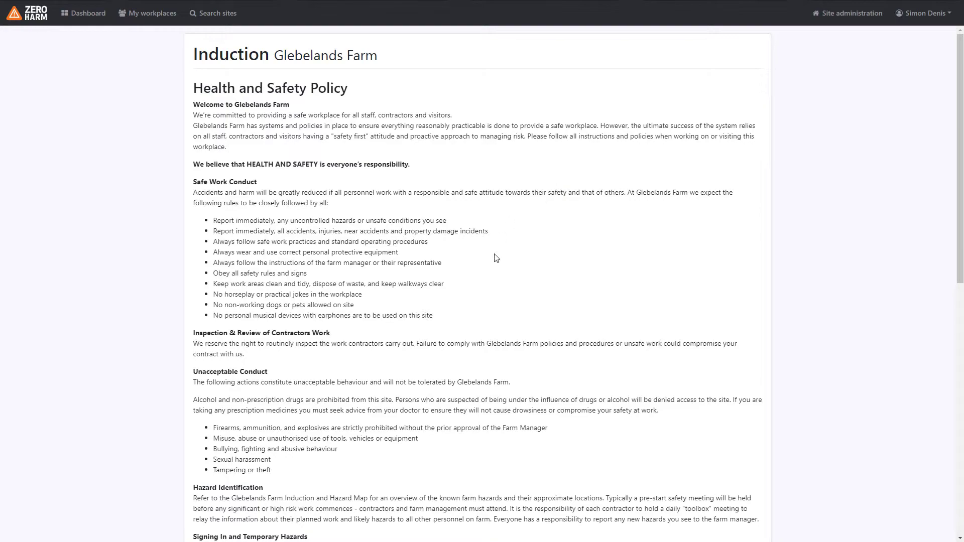
scroll(537, 249, down, 10)
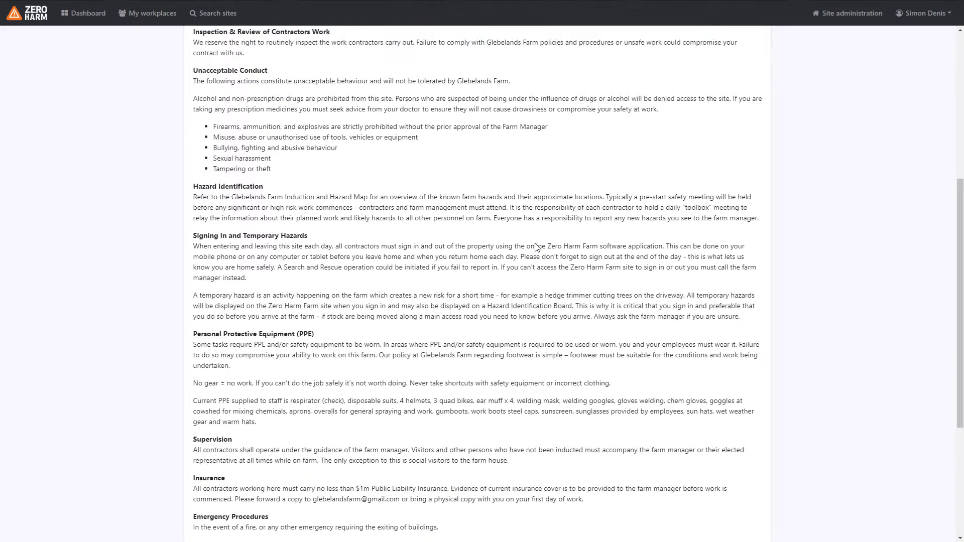
key(Return)
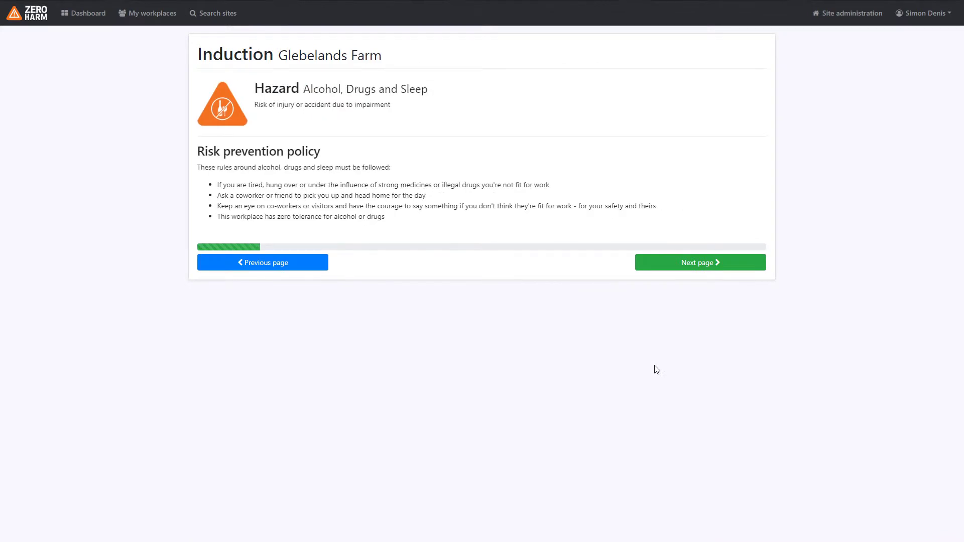
key(Return)
key(Return)
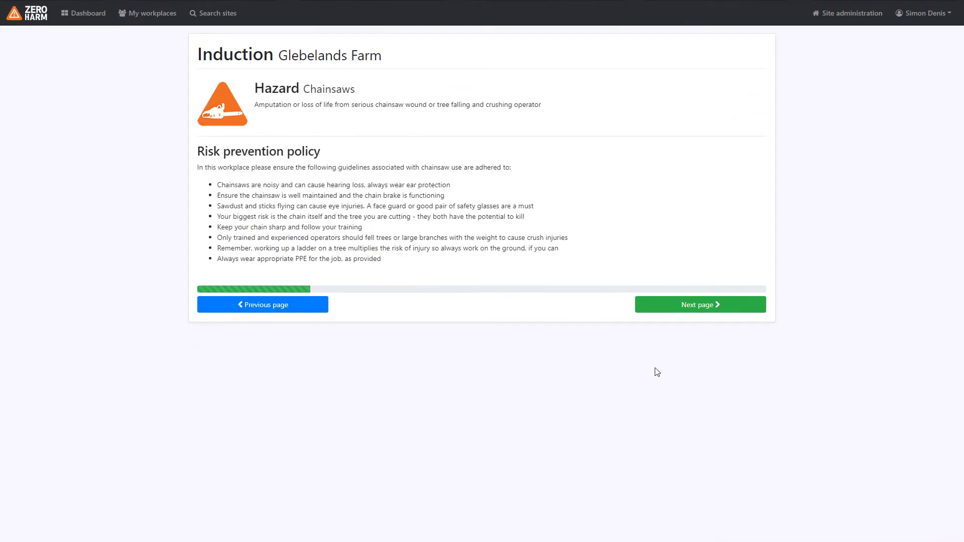
key(Return)
key(Return)
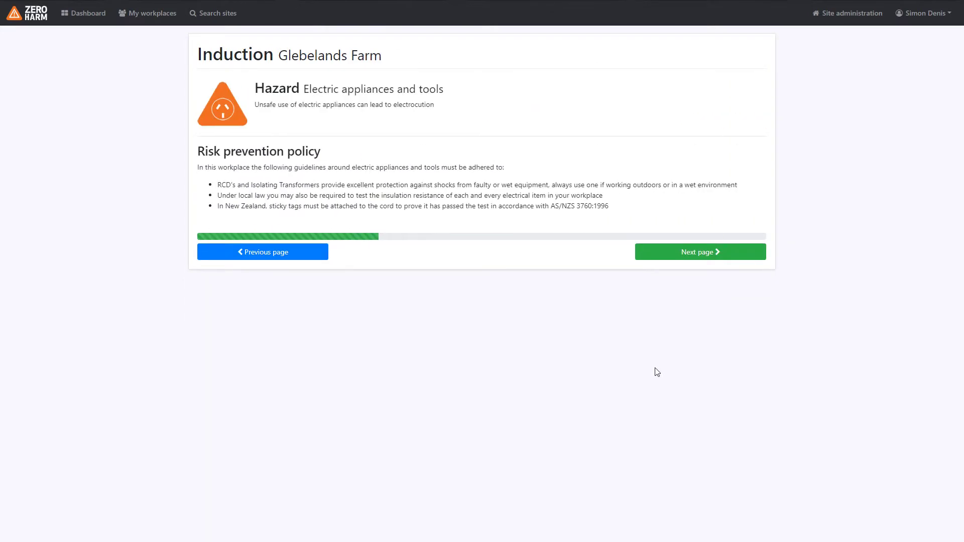
key(Return)
key(Return)
key(Return)
key(Return)
key(Return)
key(Return)
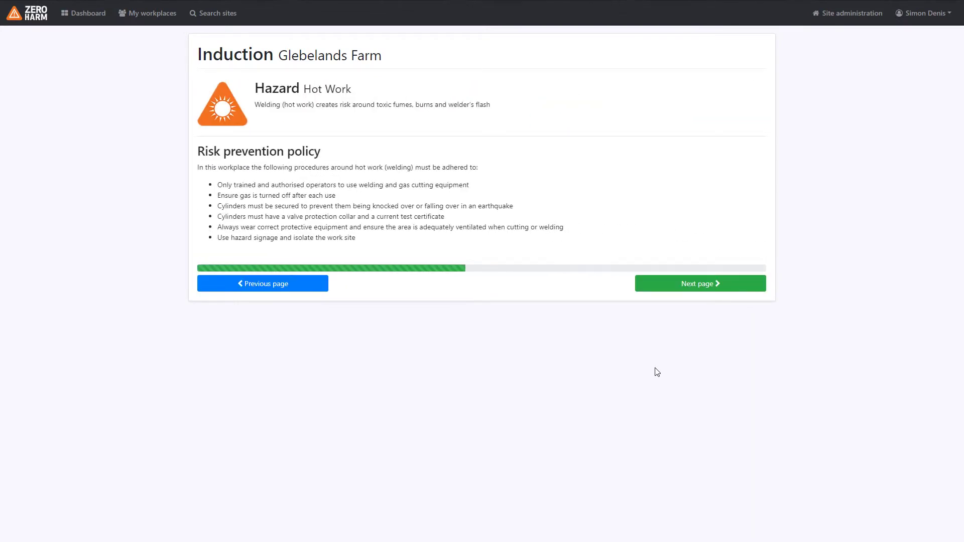
key(Return)
key(Return)
key(Return)
key(Return)
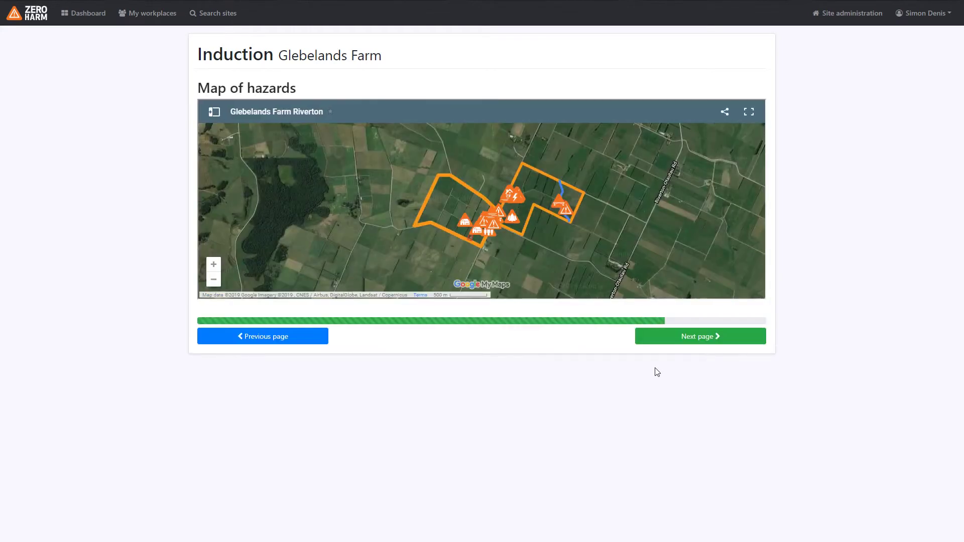
key(Return)
key(Return)
key(Return)
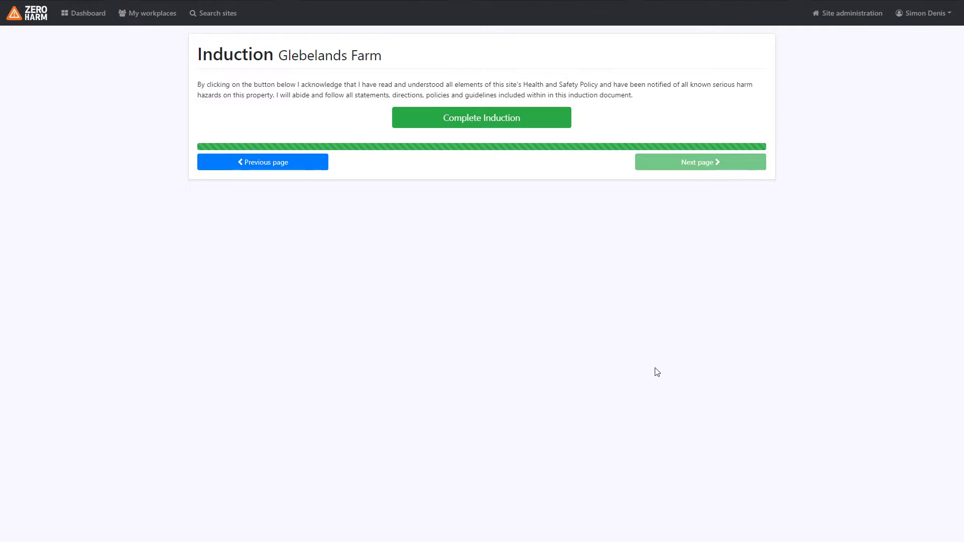
Mark the Glebelands Farm induction as complete.
click(473, 113)
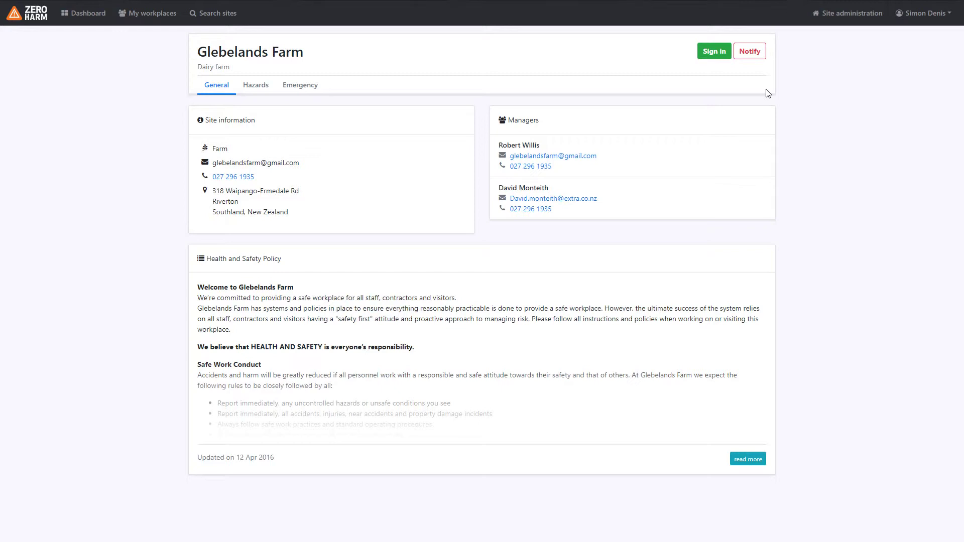
Begin signing in at Glebelands Farm and write a short sign-in message for the manager.
click(720, 56)
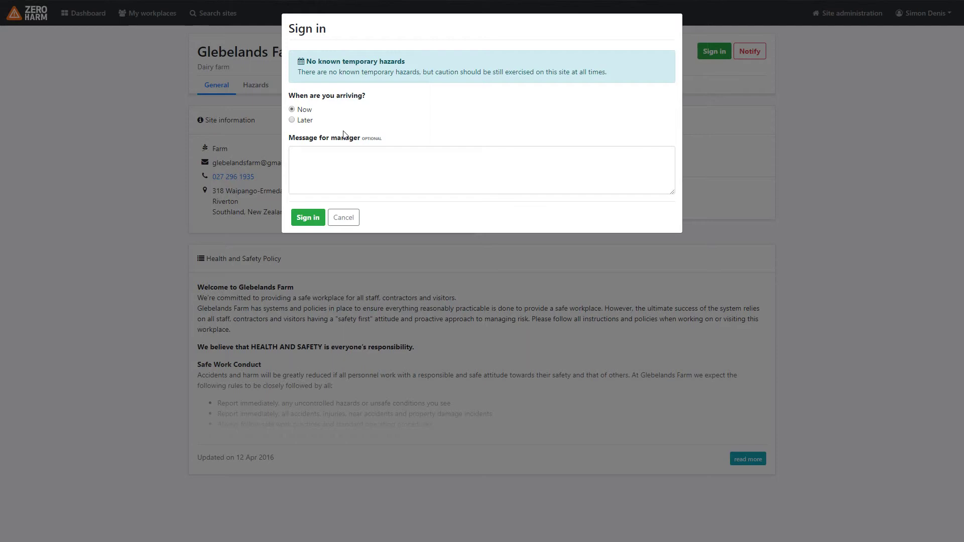
click(349, 156)
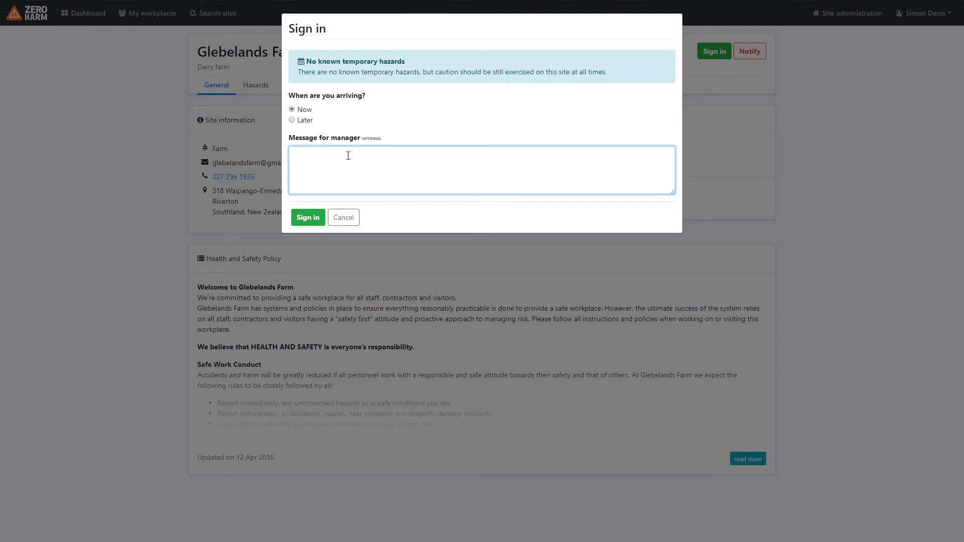
text(Simon signing in catch you later)
Confirm the Glebelands Farm sign-in from the dialog.
click(307, 218)
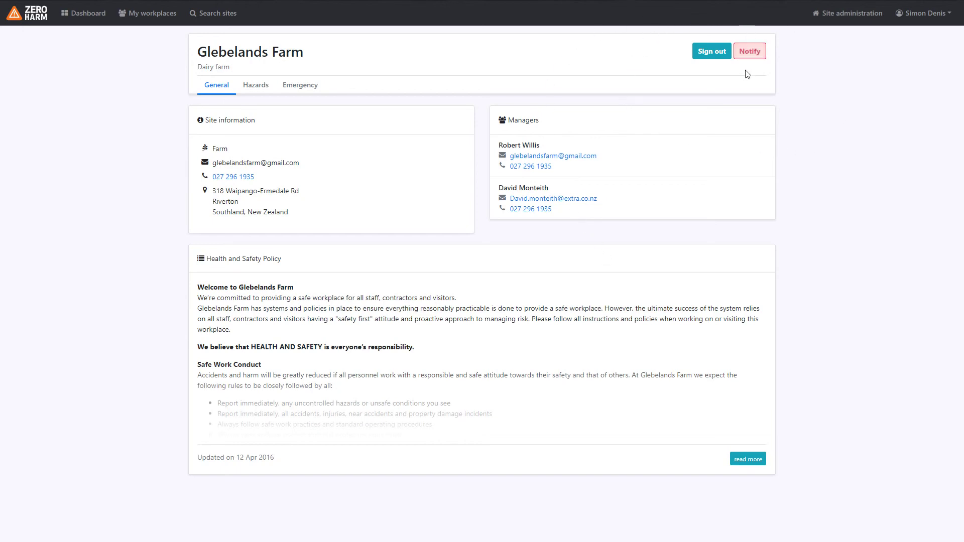
Sign out of Glebelands Farm, confirming with 'Yes, sign me out'.
click(712, 53)
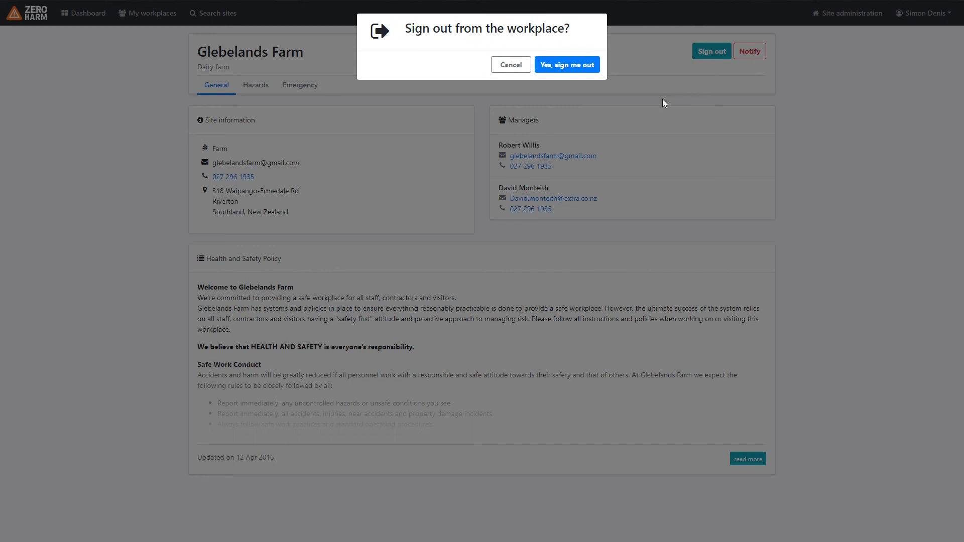
click(564, 63)
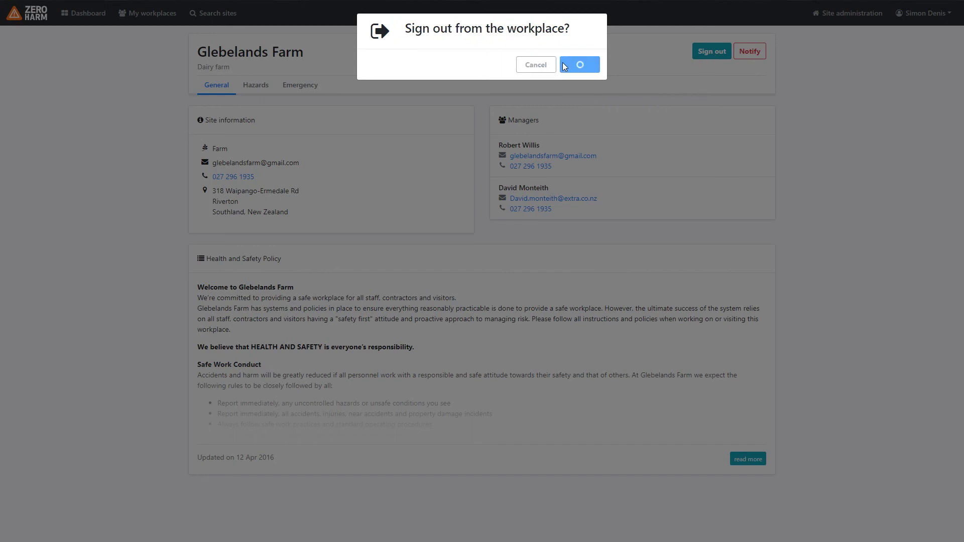